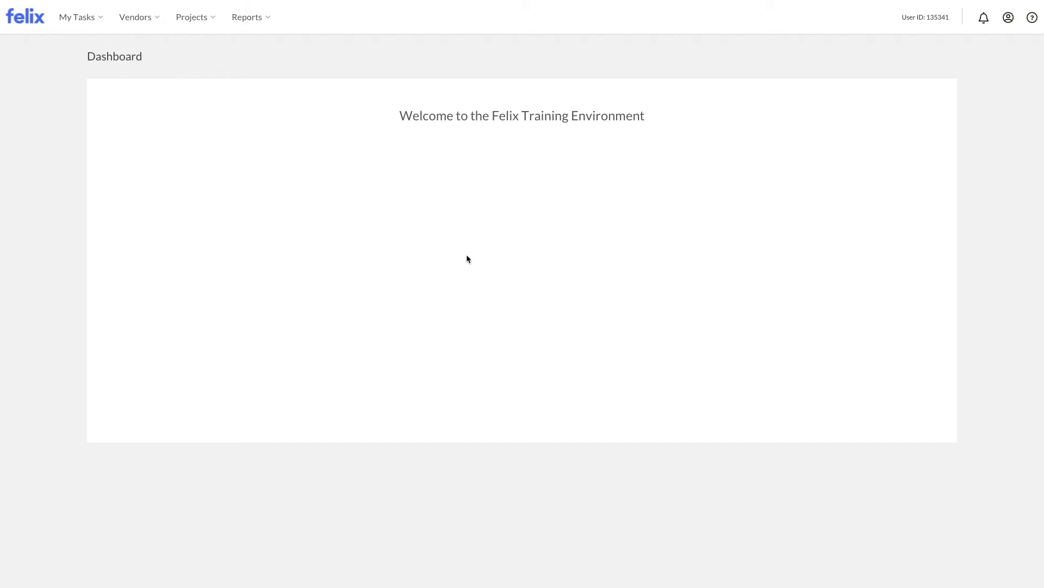
Open the list of questionnaire sign-off tasks and check which filters are available for it
click(86, 18)
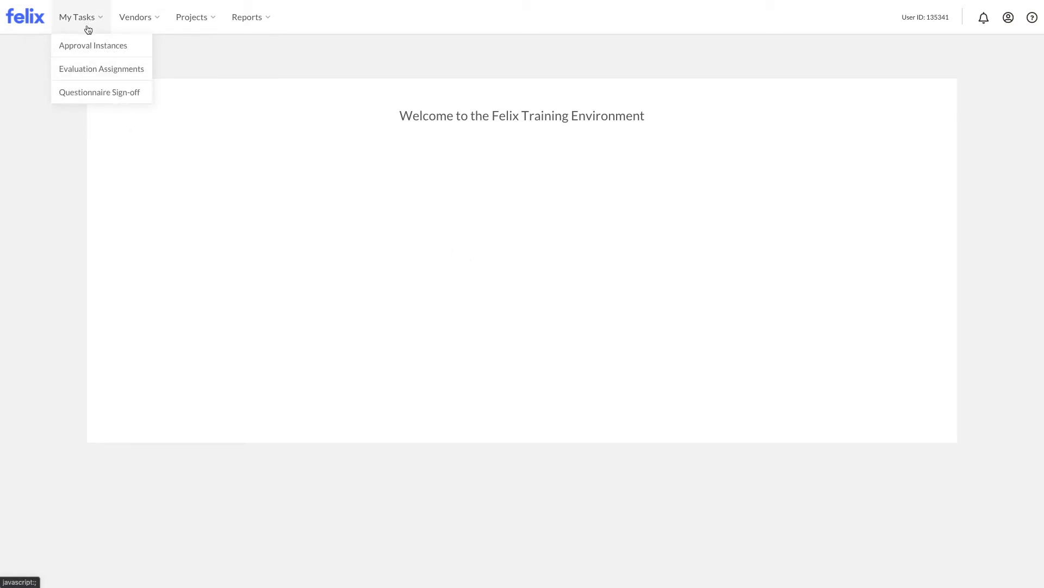
click(92, 93)
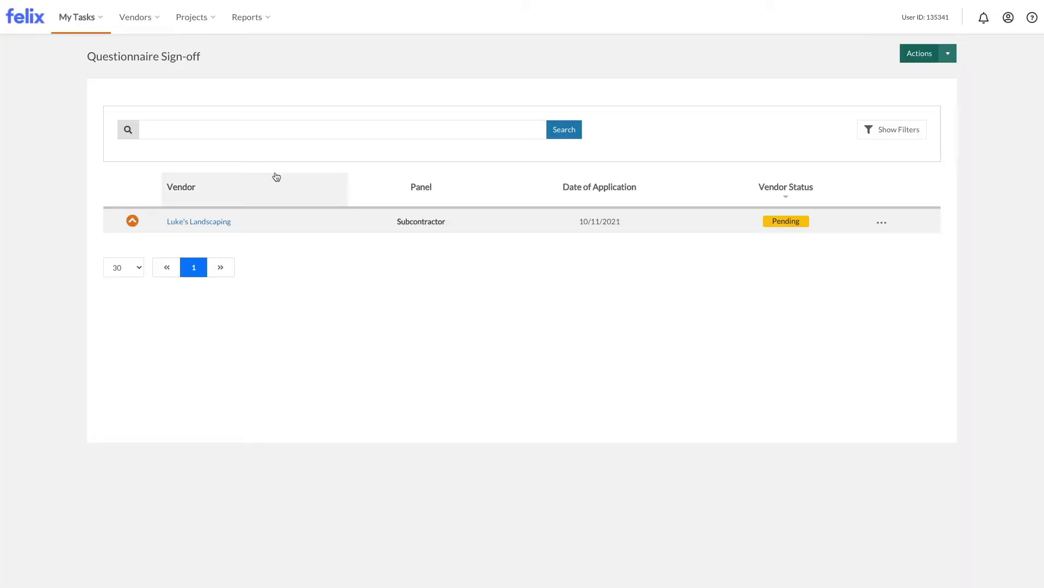
click(881, 129)
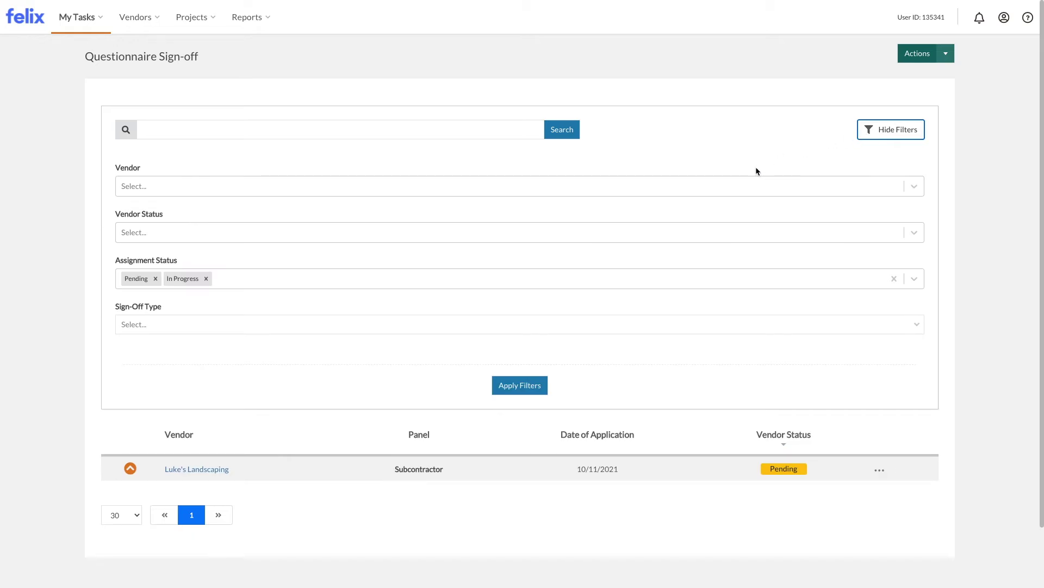
click(904, 136)
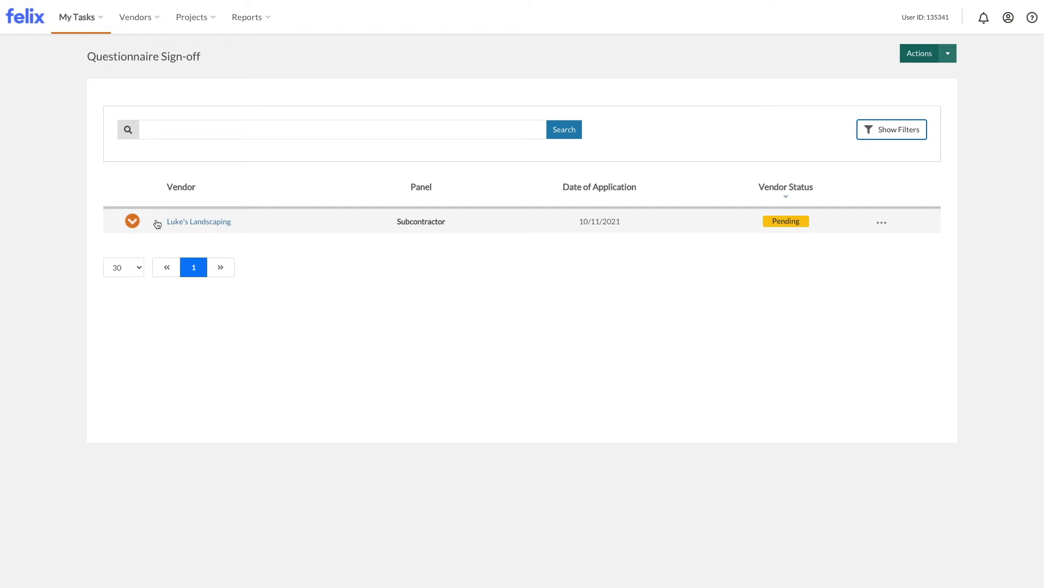
Expand the sign-off details for Luke's Landscaping and open the questionnaire in its vendor profile
click(133, 220)
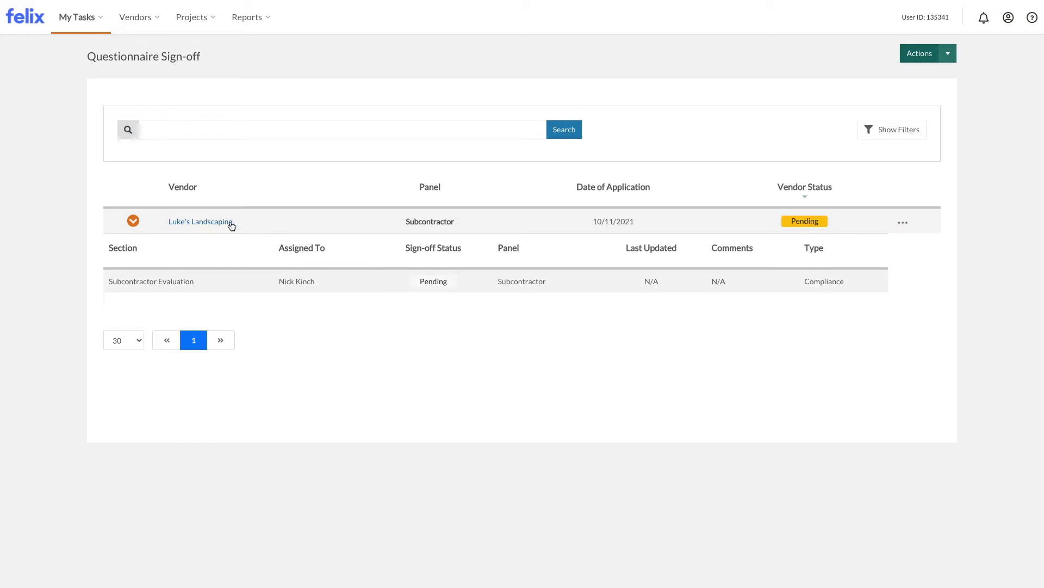
click(903, 221)
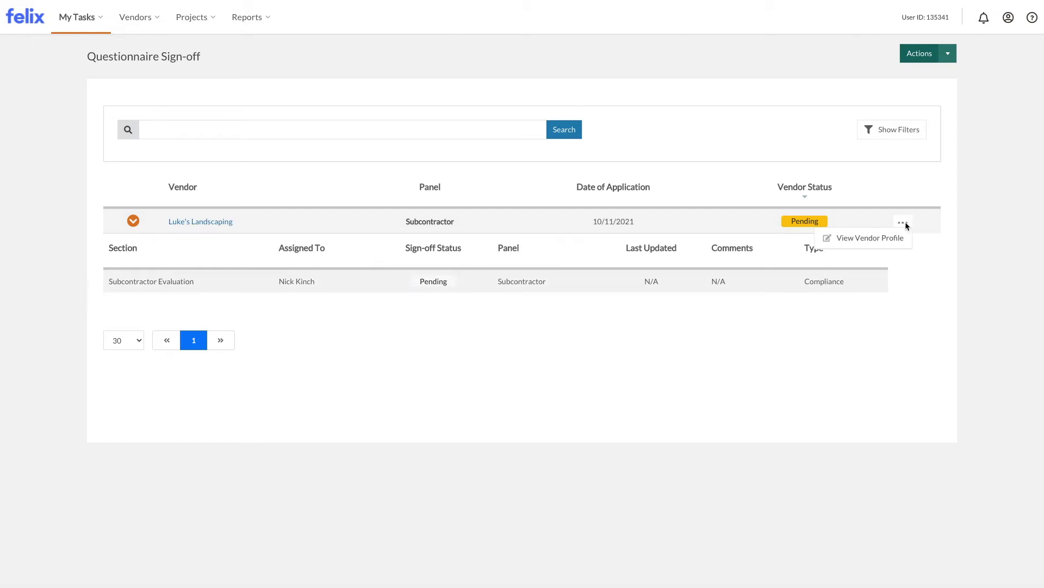
click(878, 239)
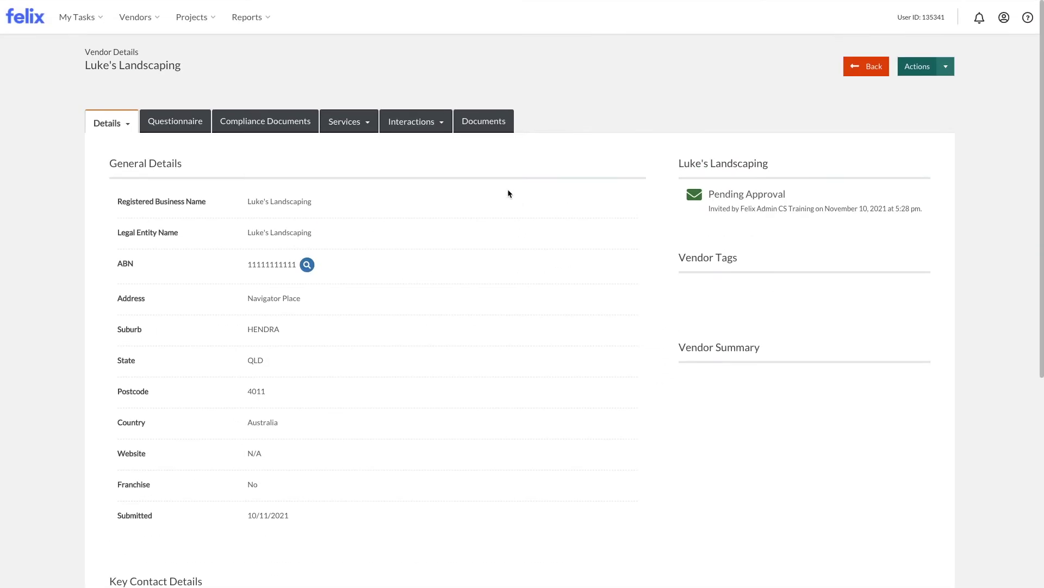
click(180, 123)
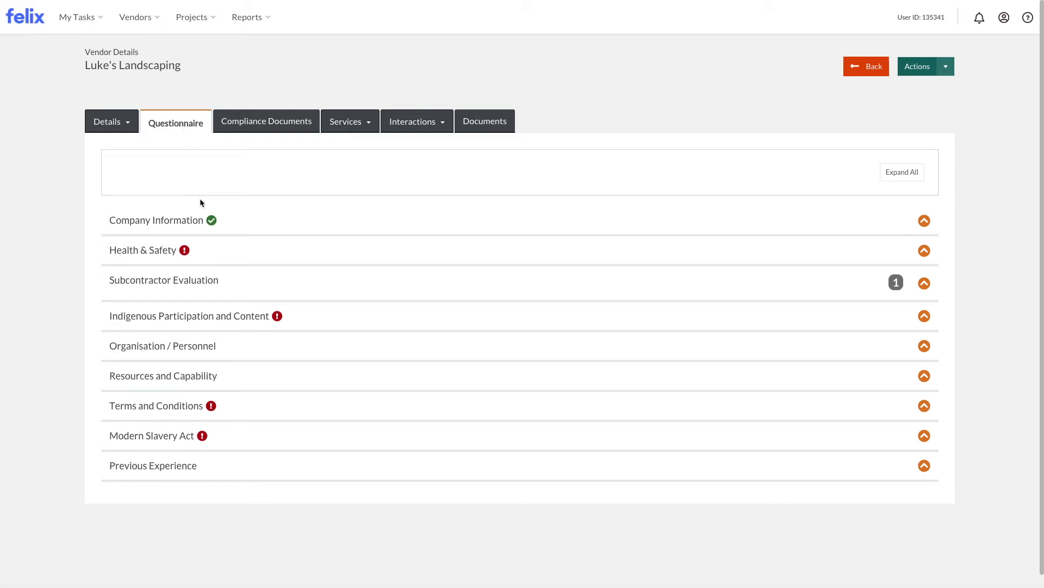
Check the questionnaire's section indicators and read through the vendor's answers in the Subcontractor Evaluation section
click(254, 210)
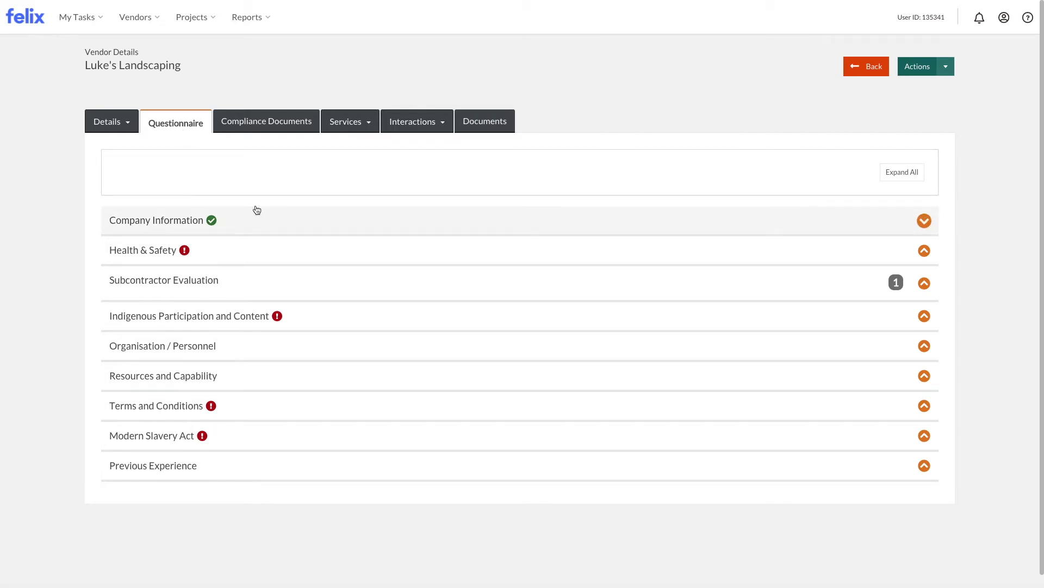
mouse_move(213, 221)
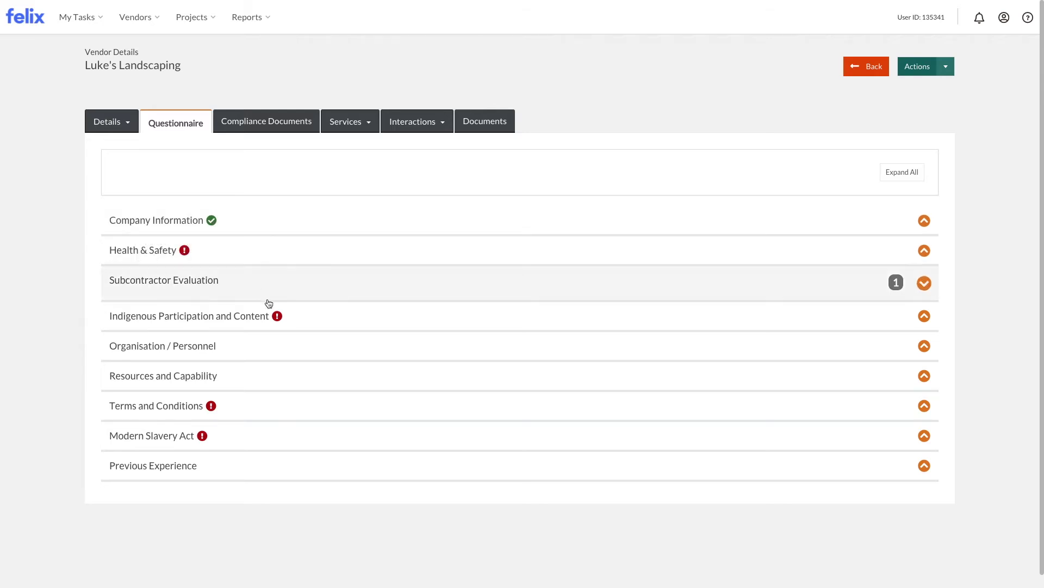
mouse_move(278, 318)
mouse_move(896, 285)
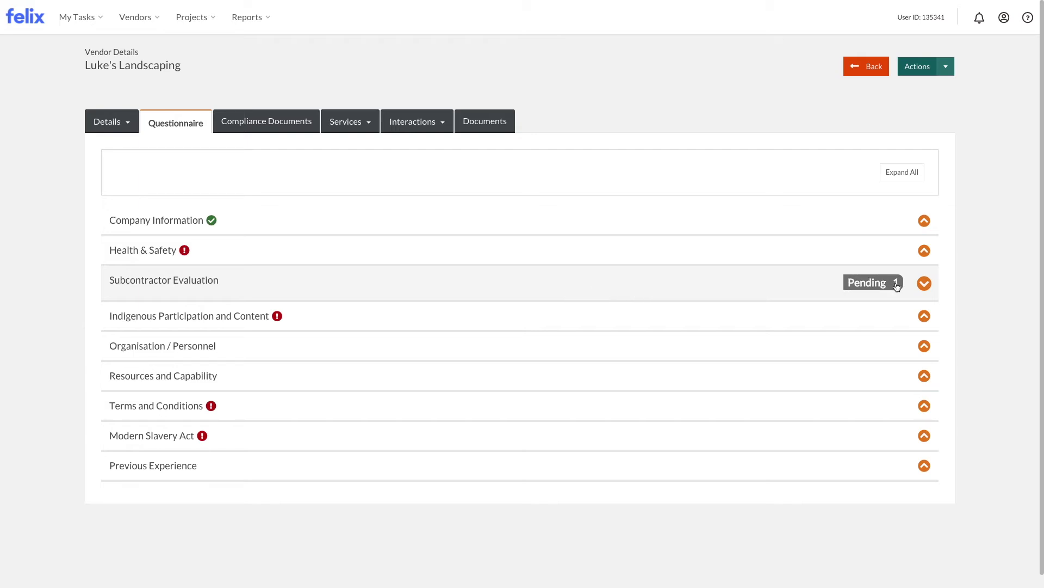
click(926, 284)
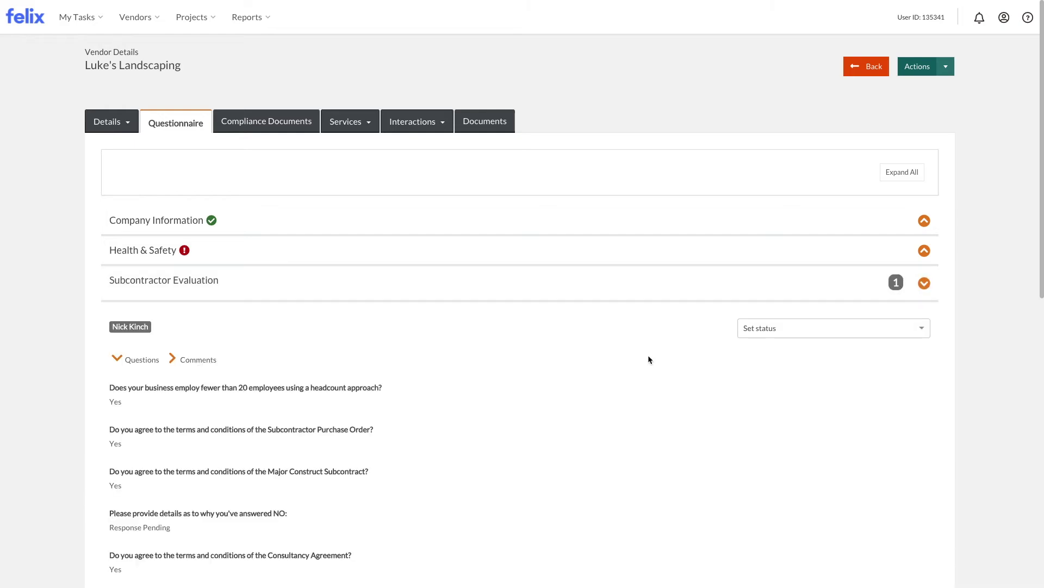
scroll(649, 358, down, 3)
scroll(650, 356, down, 3)
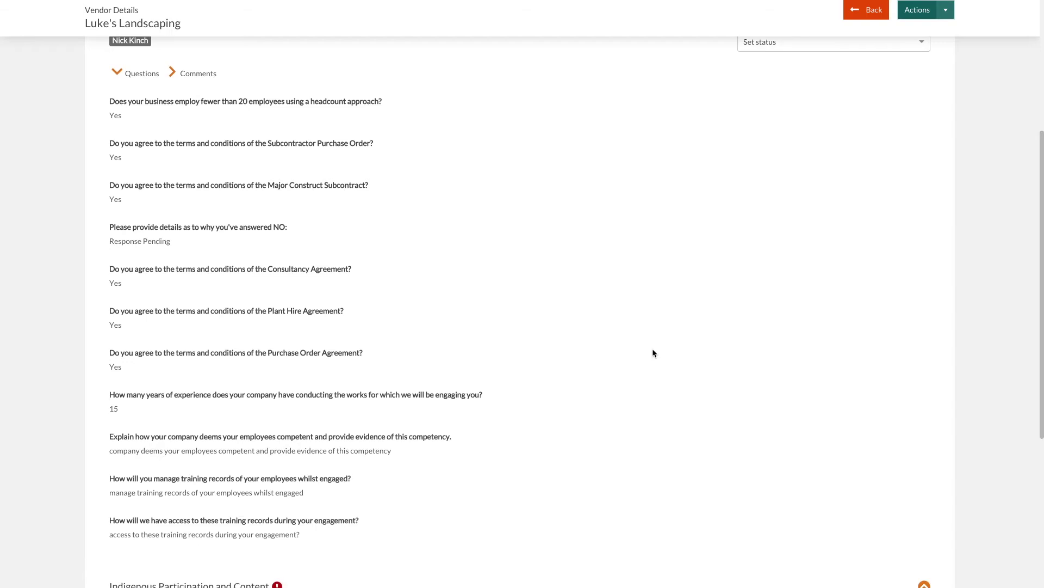
scroll(654, 353, down, 1)
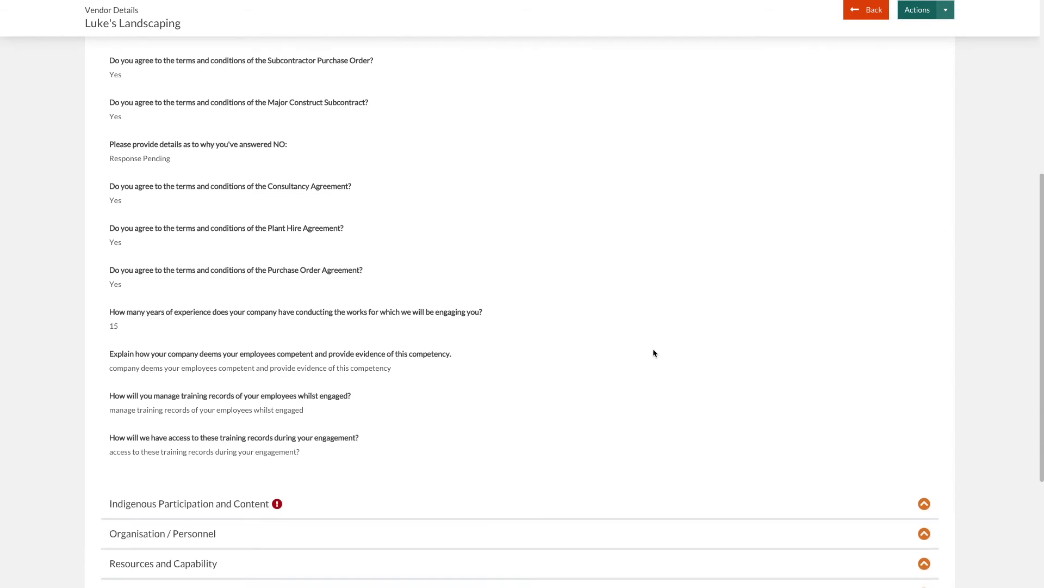
scroll(652, 352, up, 5)
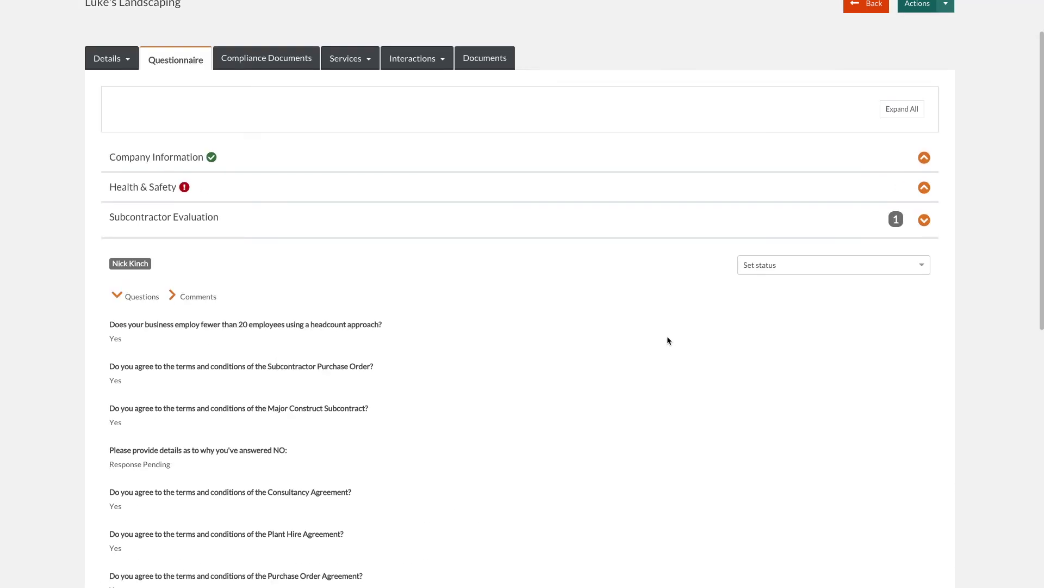
Set the Subcontractor Evaluation sign-off status to Compliant, submit the section comment "Comment" and collapse the section
click(766, 266)
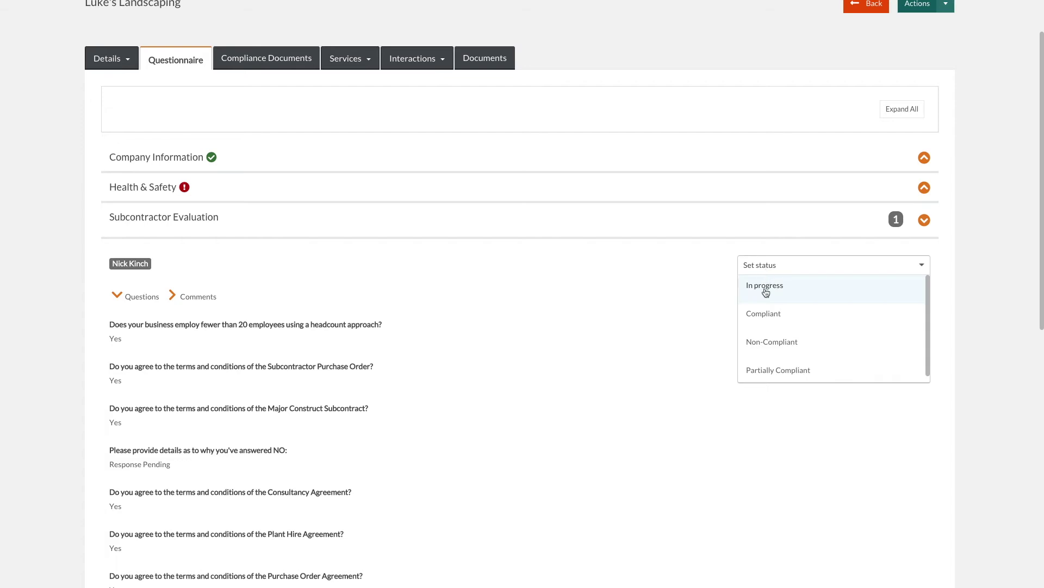
click(765, 311)
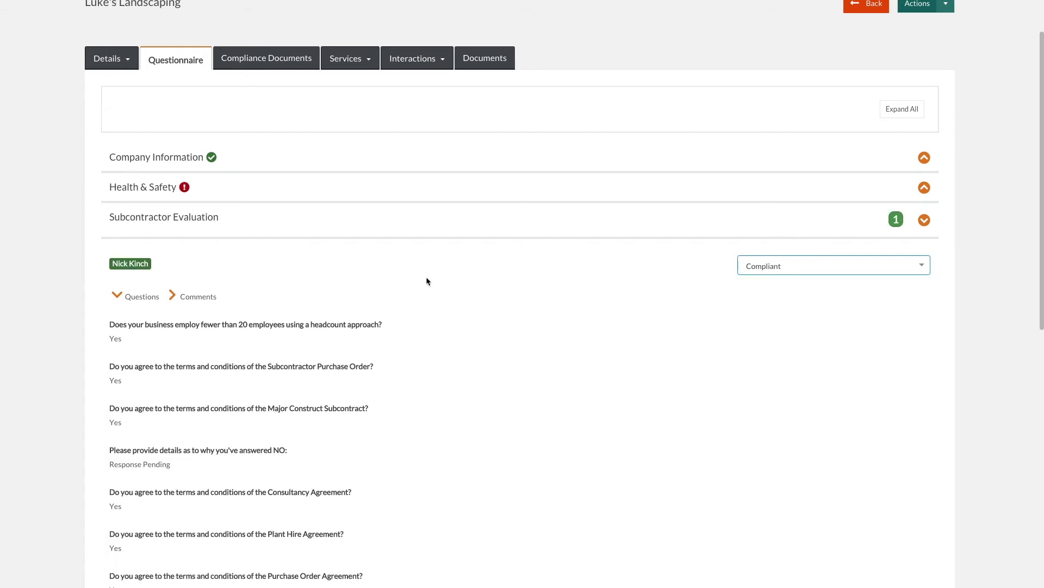
click(197, 296)
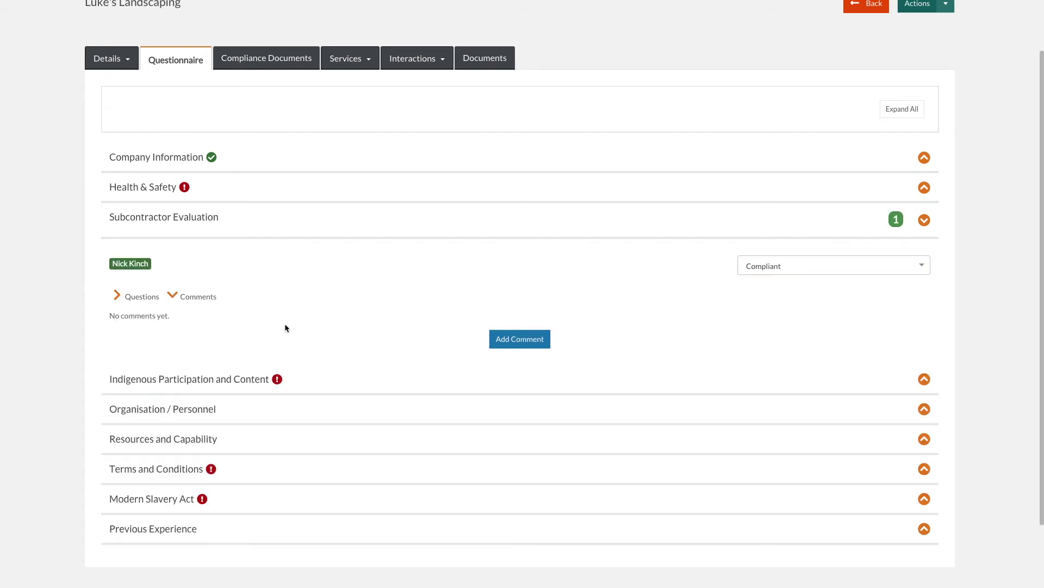
click(509, 339)
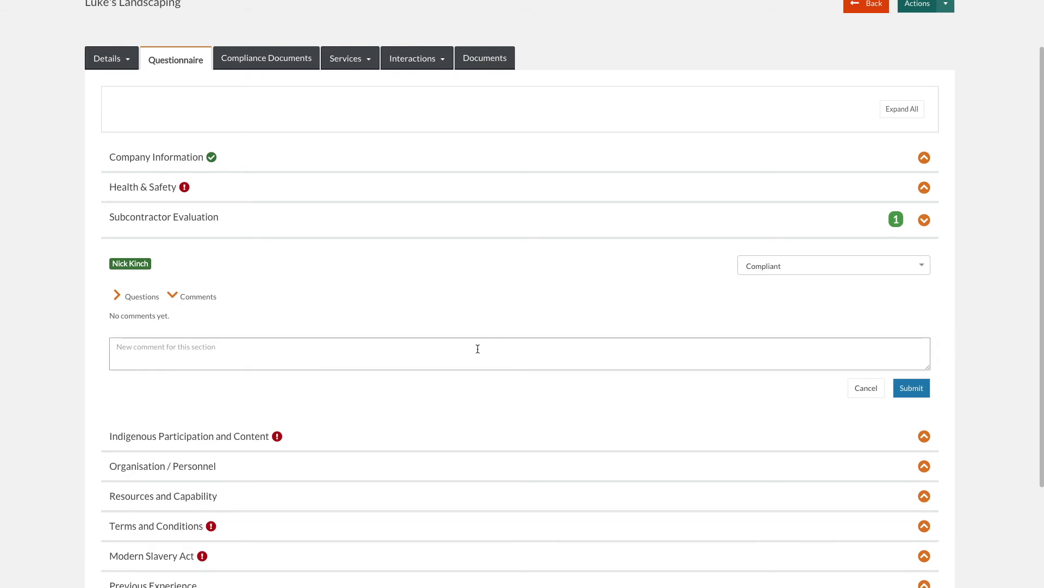
text(Comment)
click(914, 387)
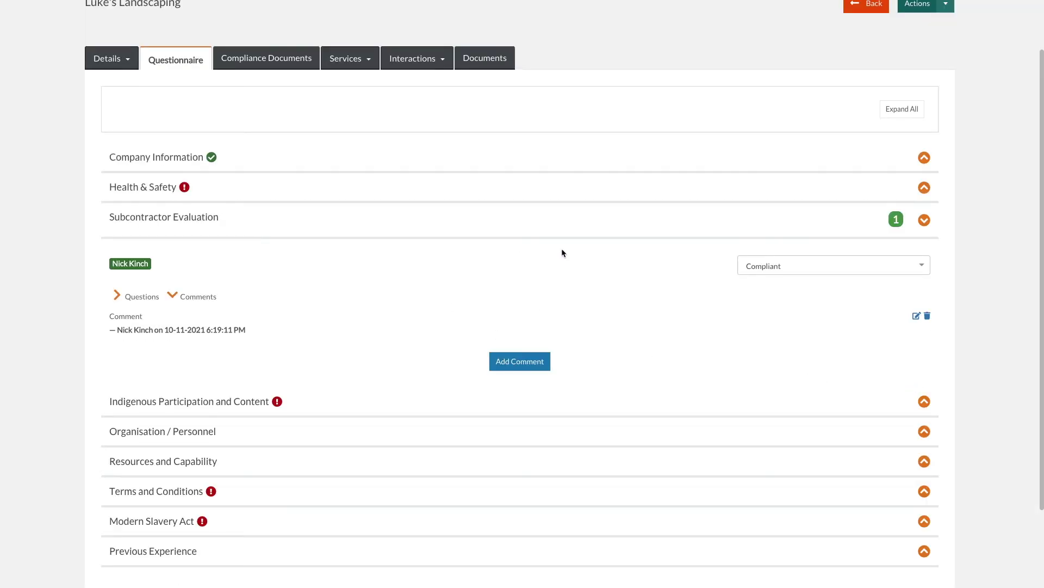
click(924, 222)
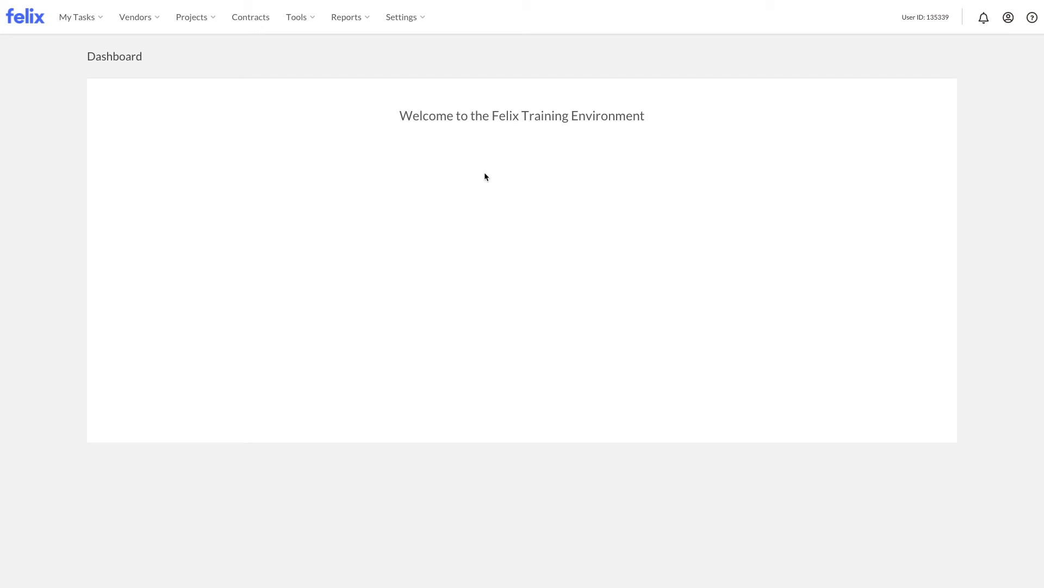
As the admin user, open the vendor settings and examine the compliance document and notification options
click(412, 20)
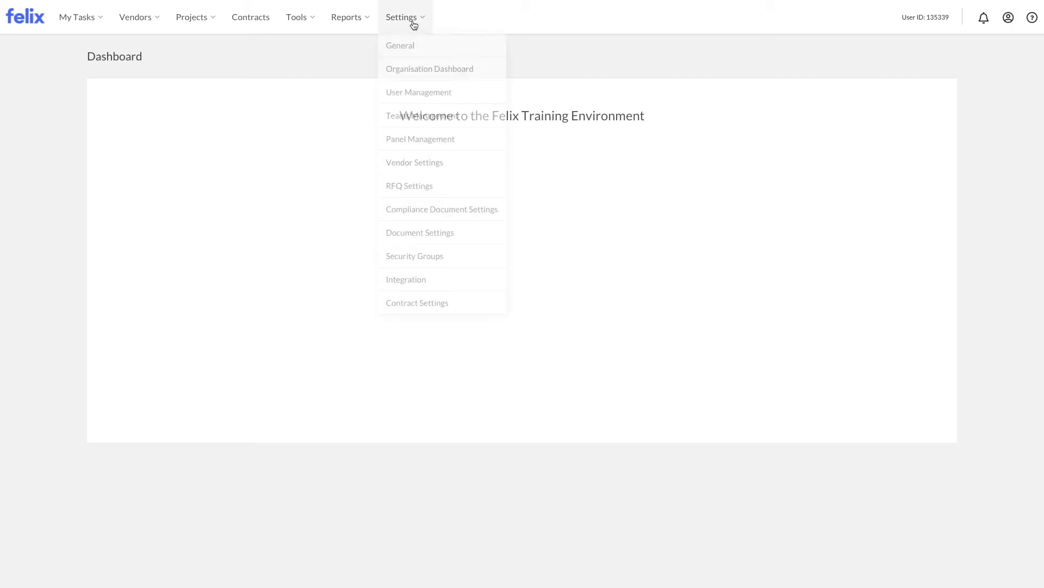
click(421, 164)
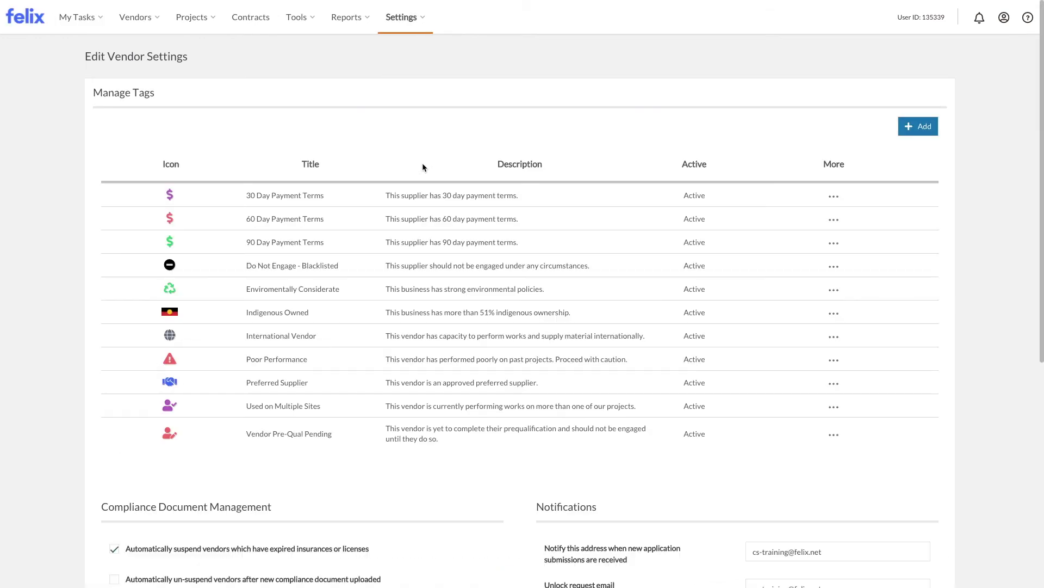
scroll(566, 253, down, 5)
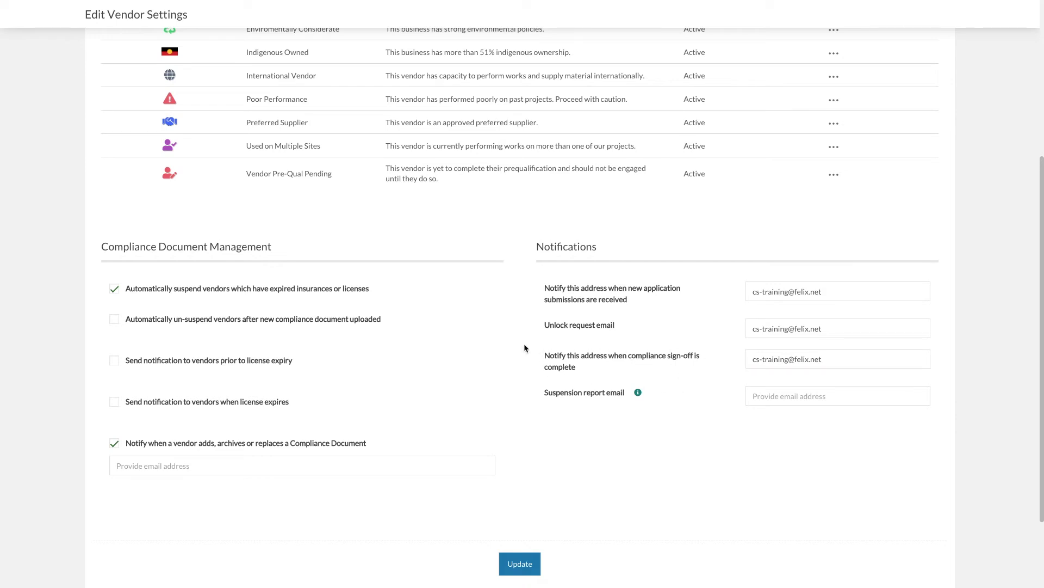
scroll(525, 348, up, 5)
Go to the Luke's Landscaping questionnaire and review the sign-off status of every section
click(143, 19)
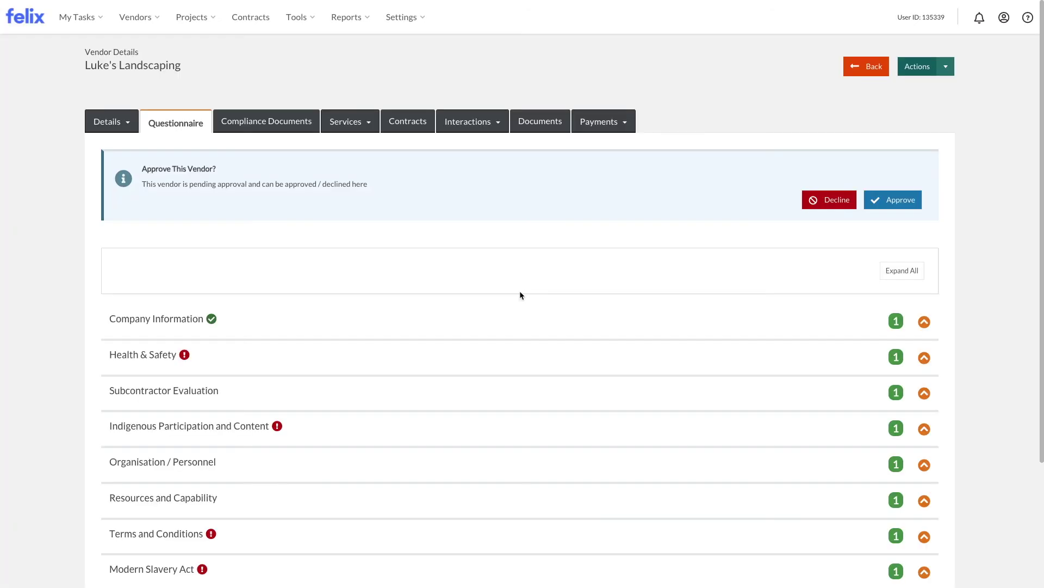
scroll(560, 302, down, 3)
scroll(561, 303, down, 1)
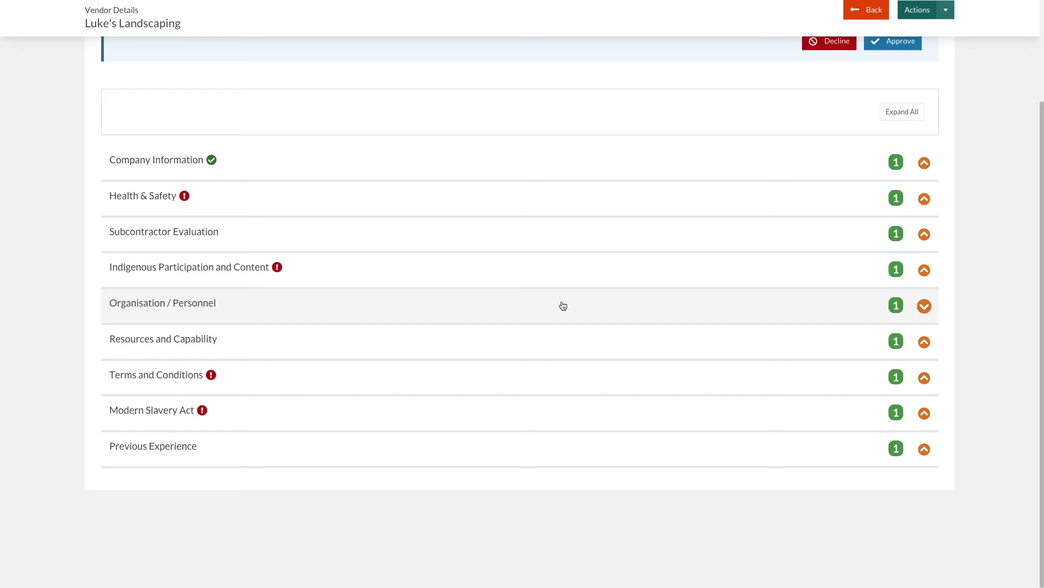
scroll(563, 305, up, 3)
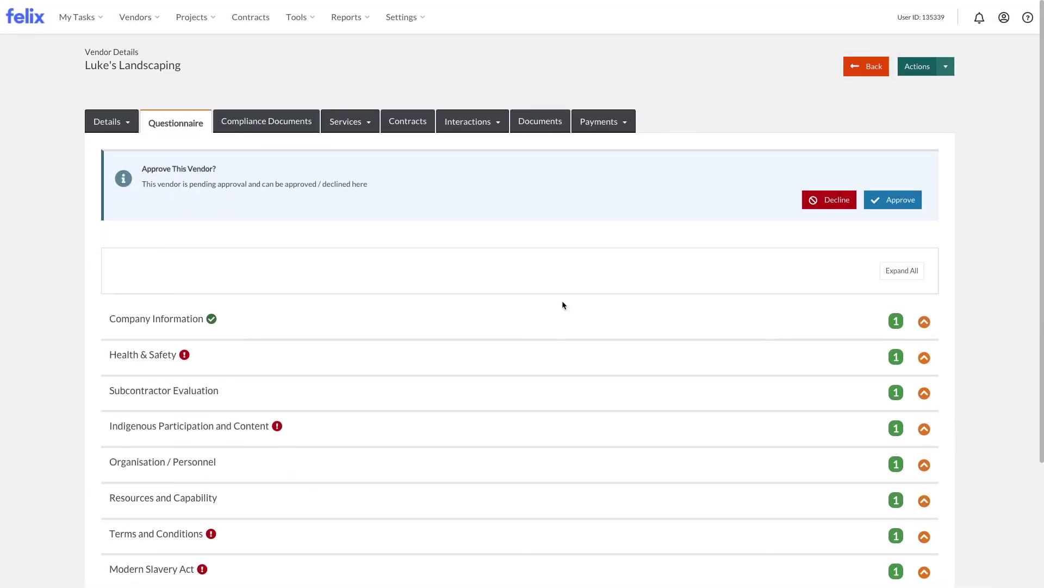
Open the Professional Indemnity Insurance record from the compliance documents of Luke's Landscaping
click(295, 124)
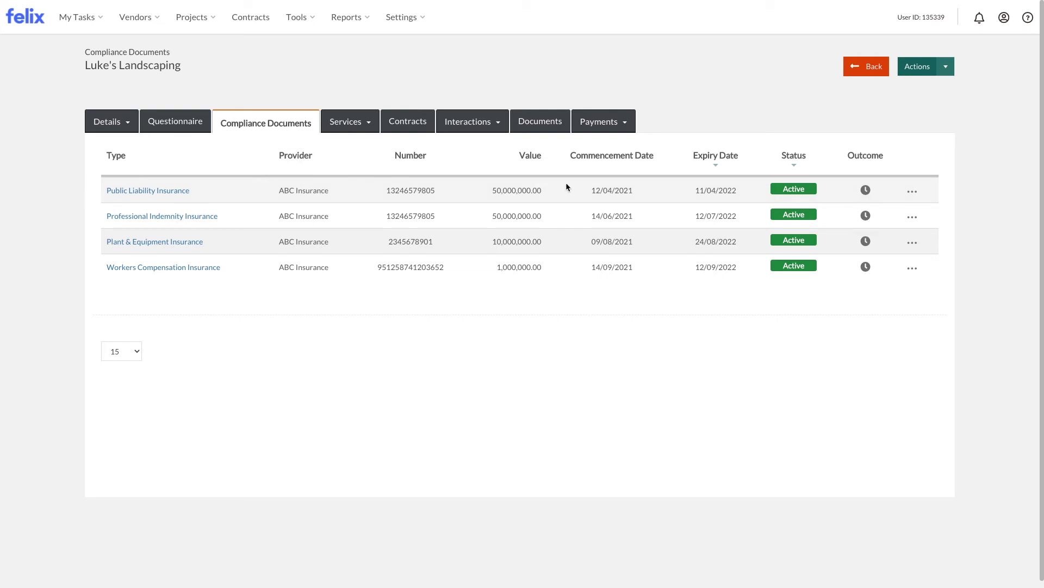
click(914, 190)
click(913, 216)
click(906, 234)
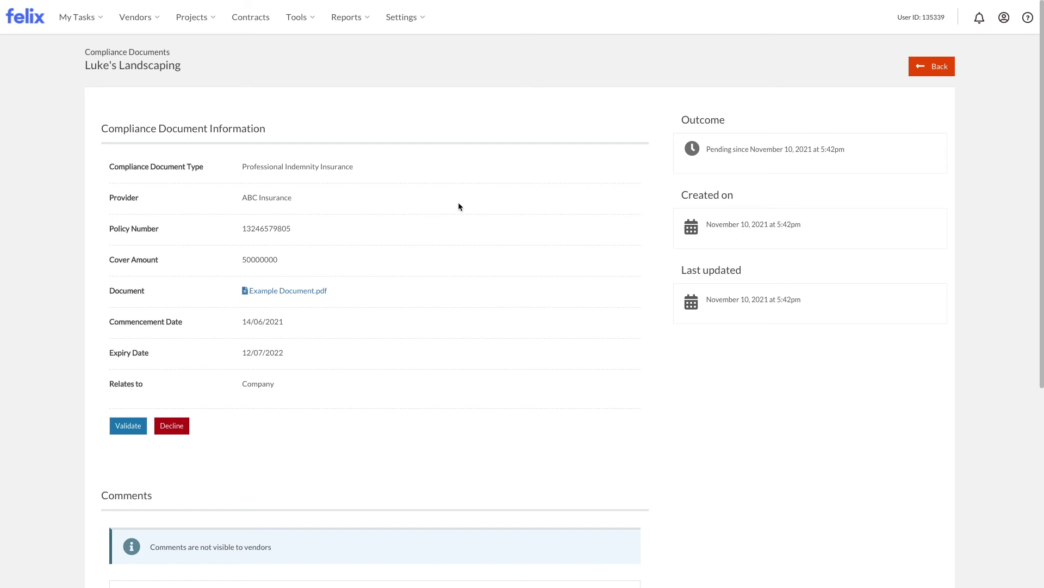
Add the comment "Valid" to the Professional Indemnity Insurance document and validate the document
scroll(458, 206, down, 1)
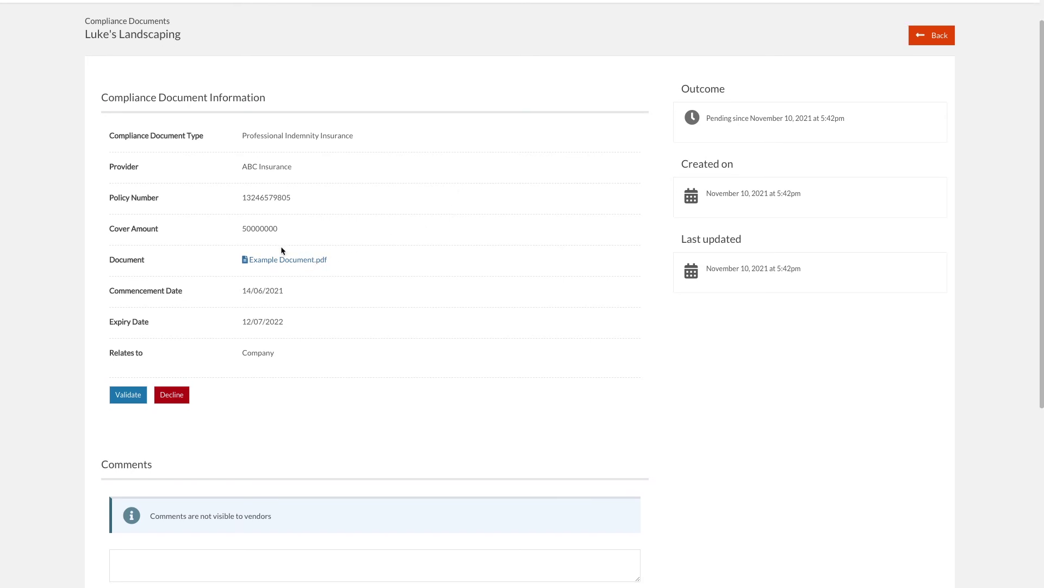
scroll(234, 281, down, 5)
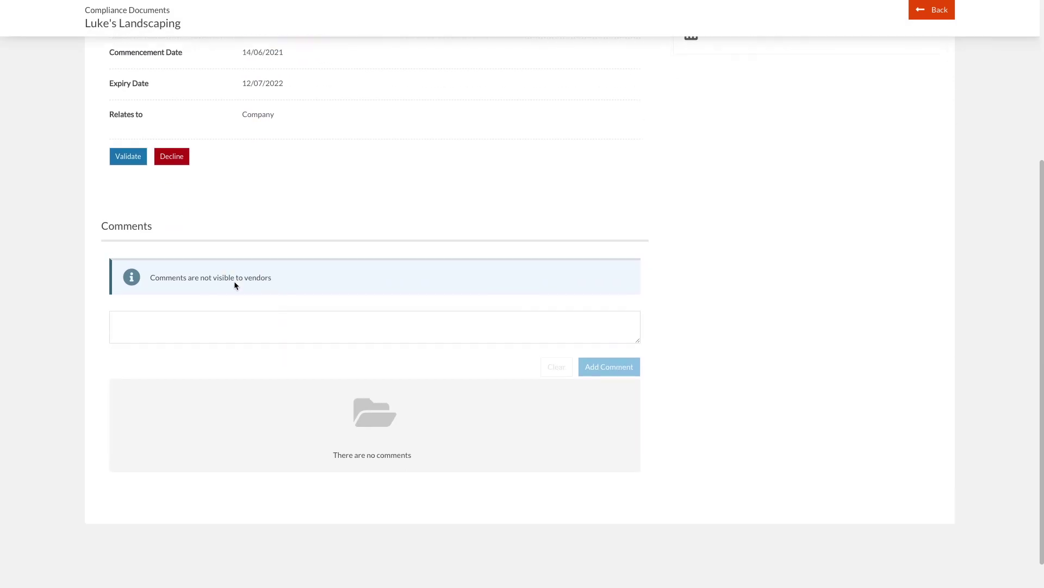
click(249, 288)
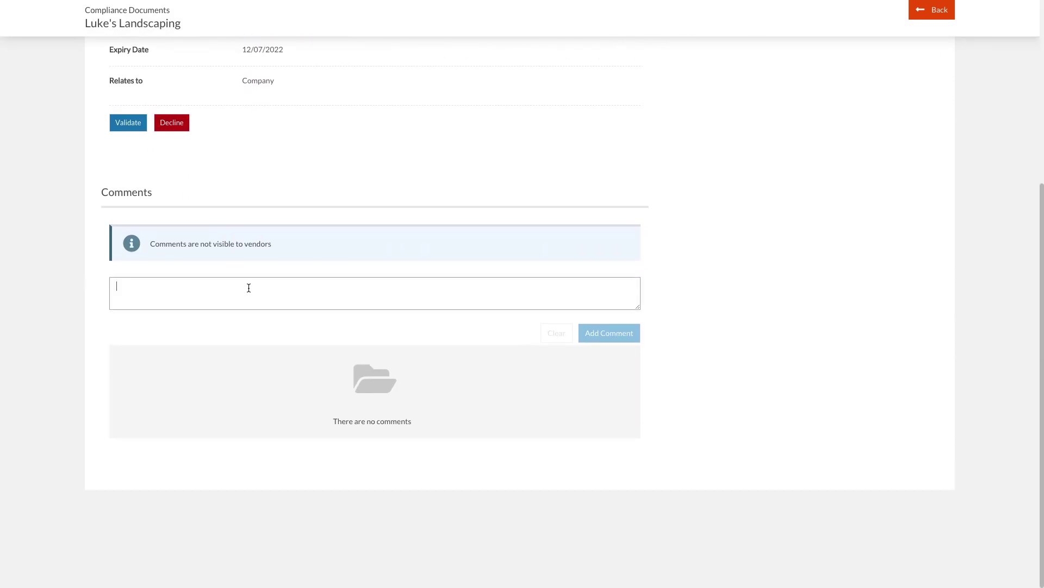
text(Valid)
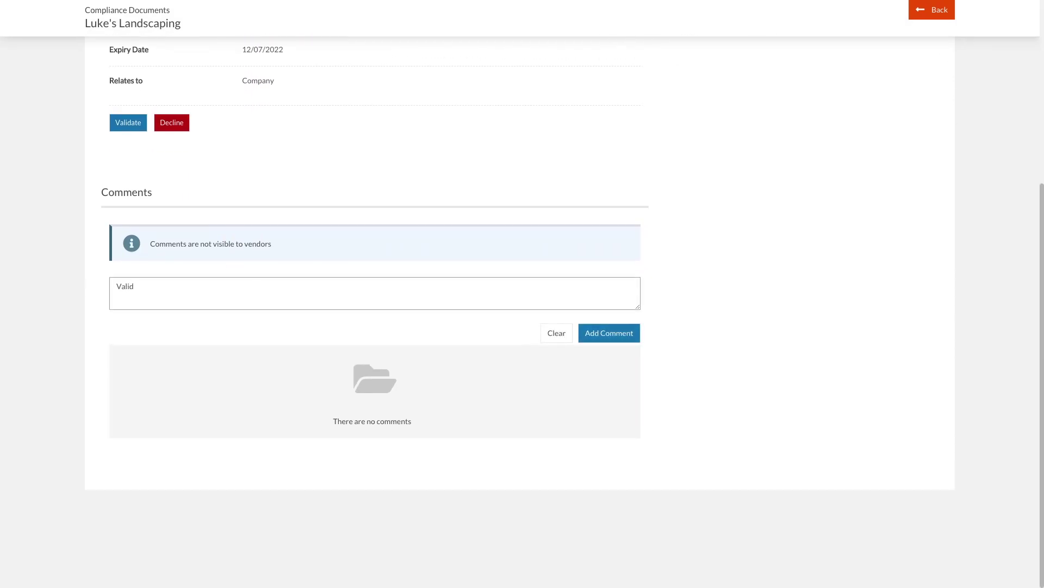
click(597, 332)
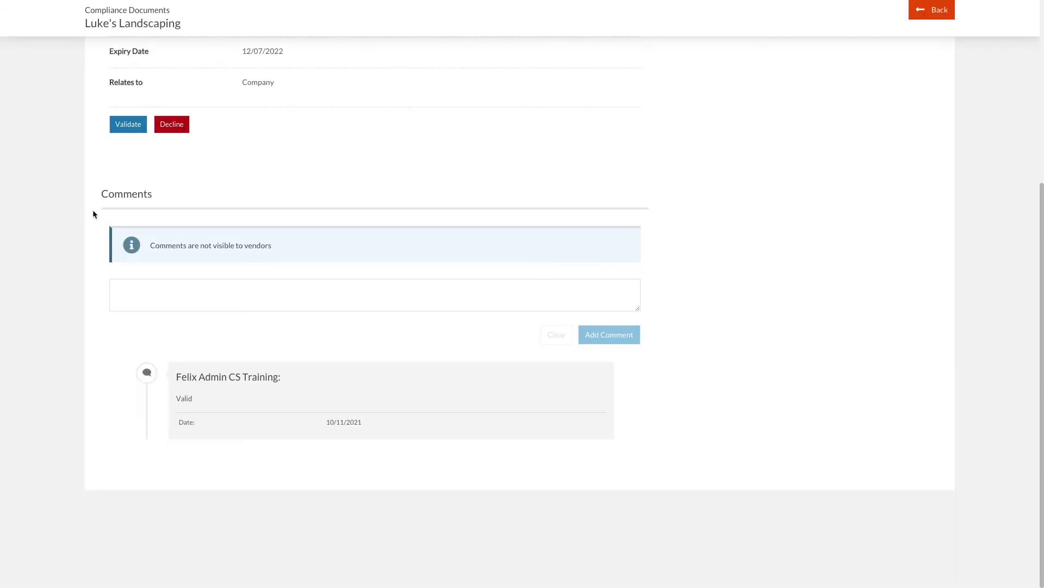
scroll(117, 190, up, 1)
click(125, 178)
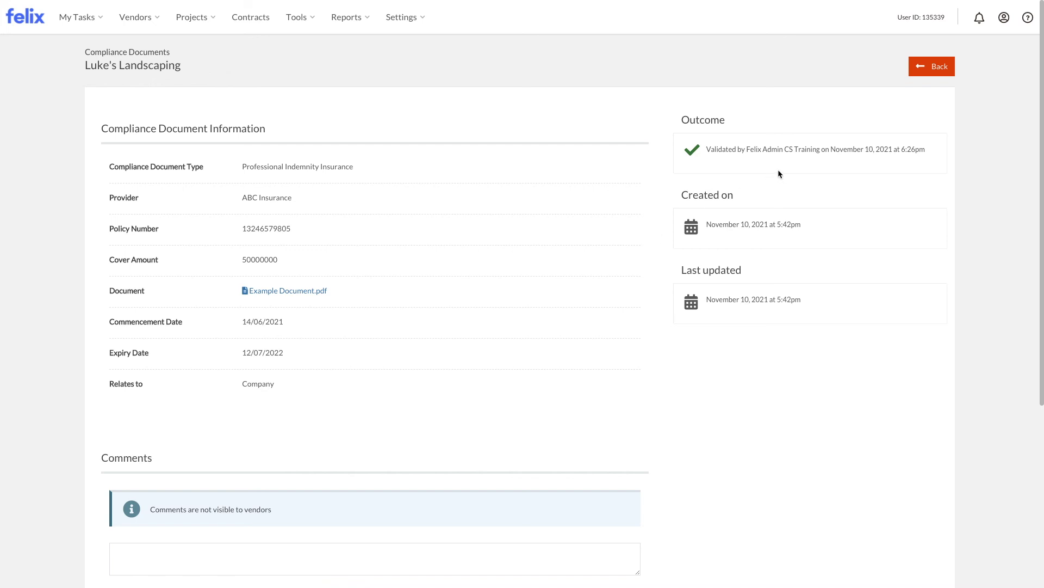
Leave the Professional Indemnity Insurance record and open the vendor details of Luke's Landscaping
click(932, 68)
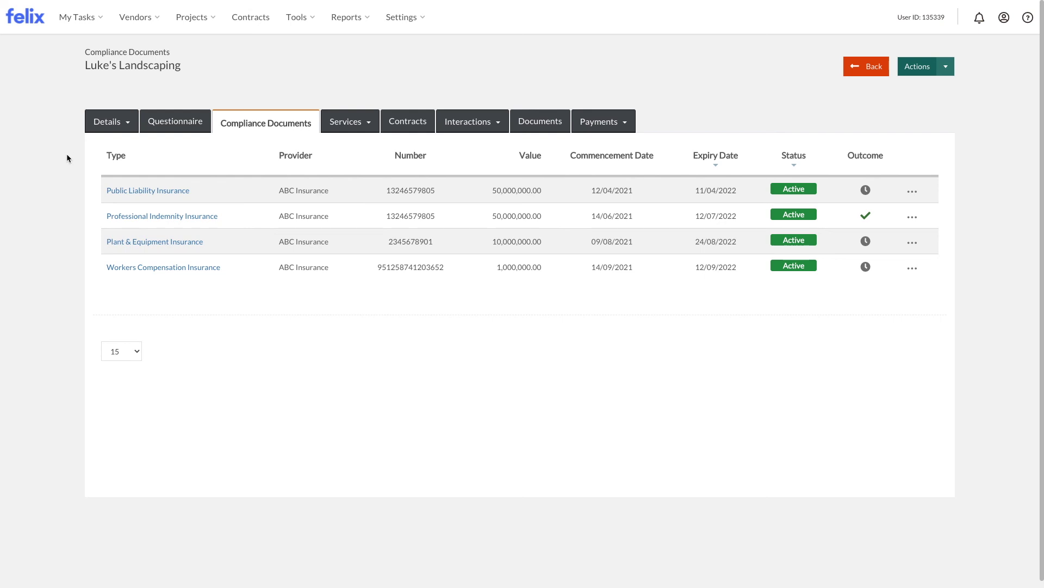
click(109, 121)
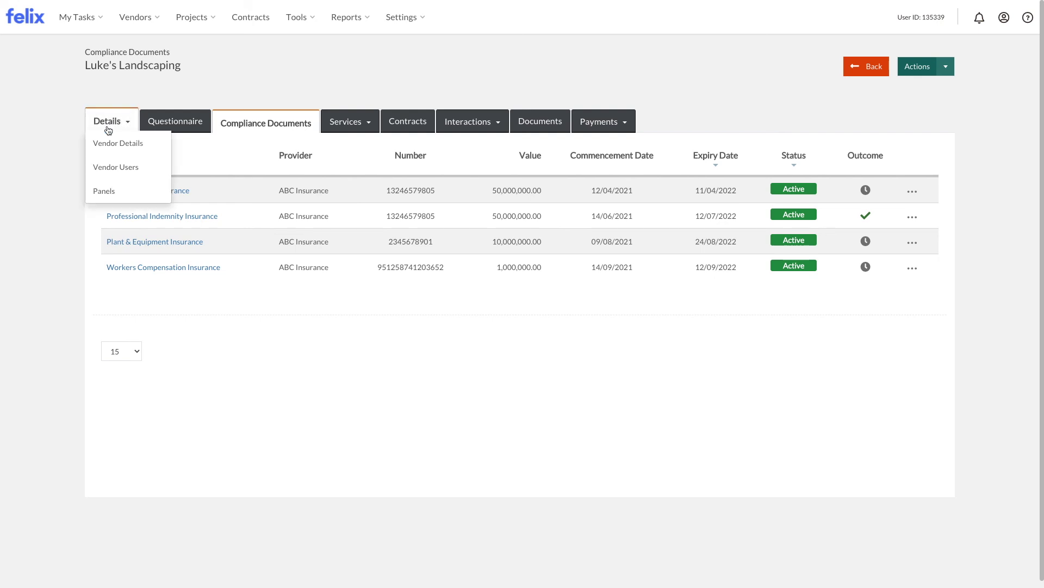
click(109, 144)
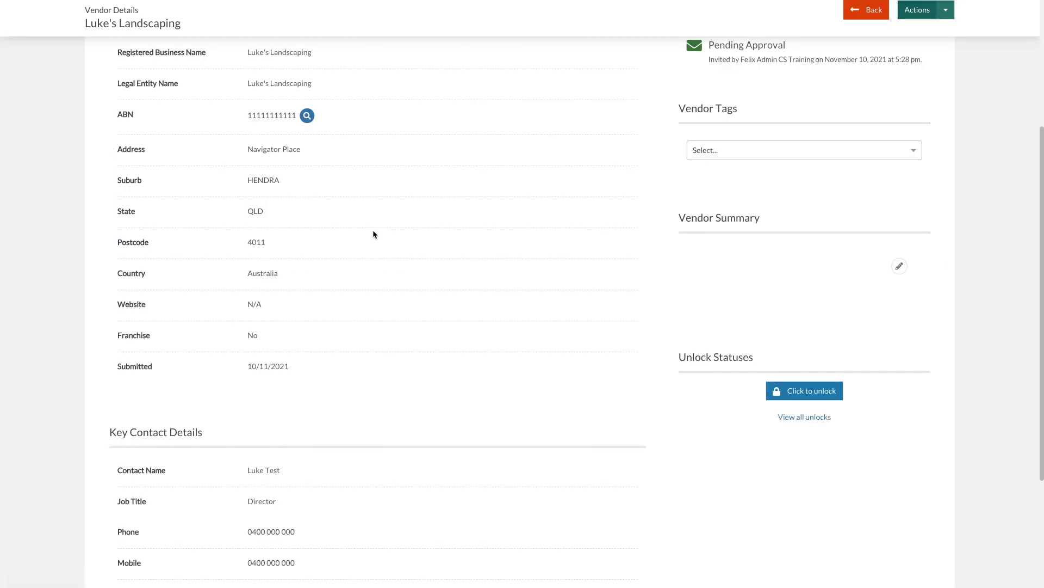
Approve Luke's Landscaping as a vendor, using the option that also approves all pending panels
scroll(374, 236, up, 3)
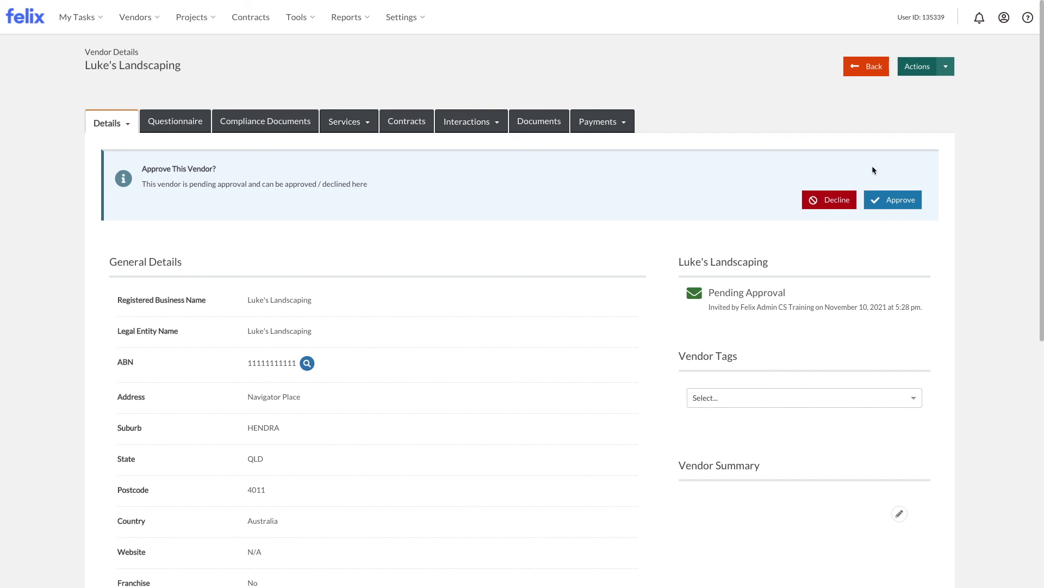
click(895, 201)
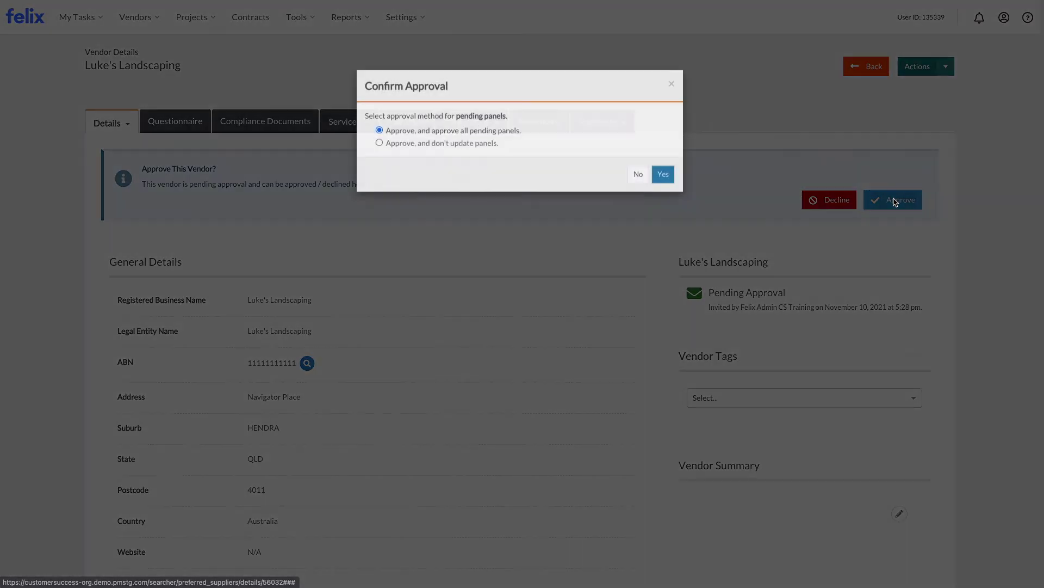
click(663, 186)
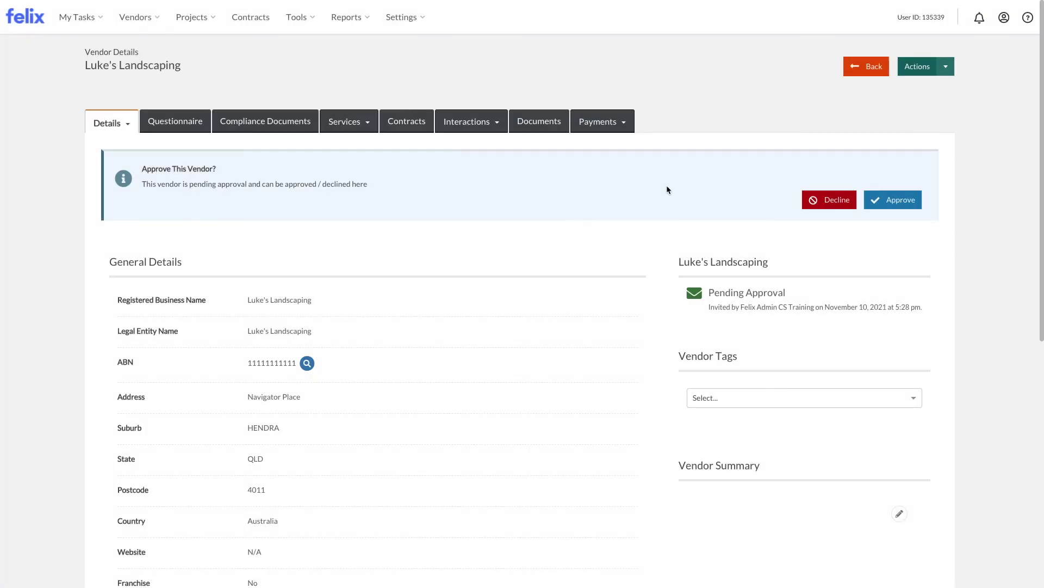